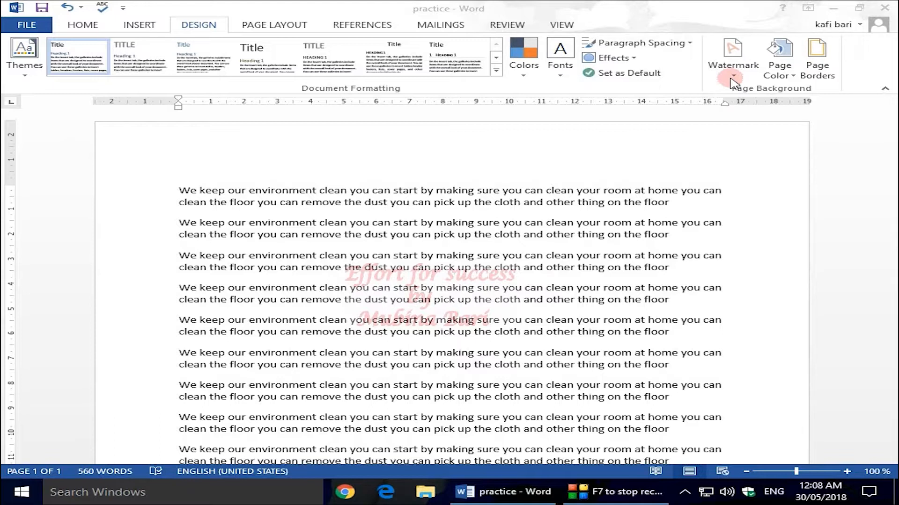
# - Apply the preset CONFIDENTIAL 1 diagonal watermark to the document
pyautogui.click(734, 78)
pyautogui.click(733, 78)
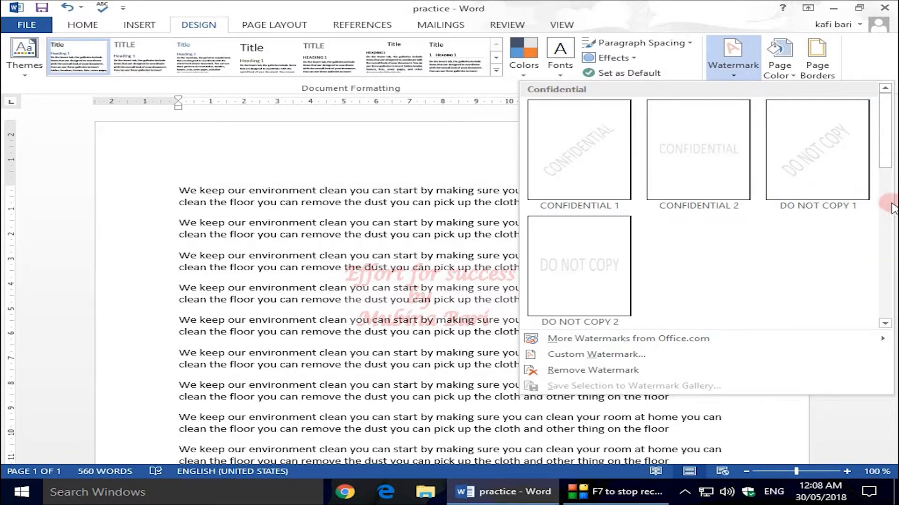
pyautogui.moveTo(882, 165); pyautogui.dragTo(889, 209)
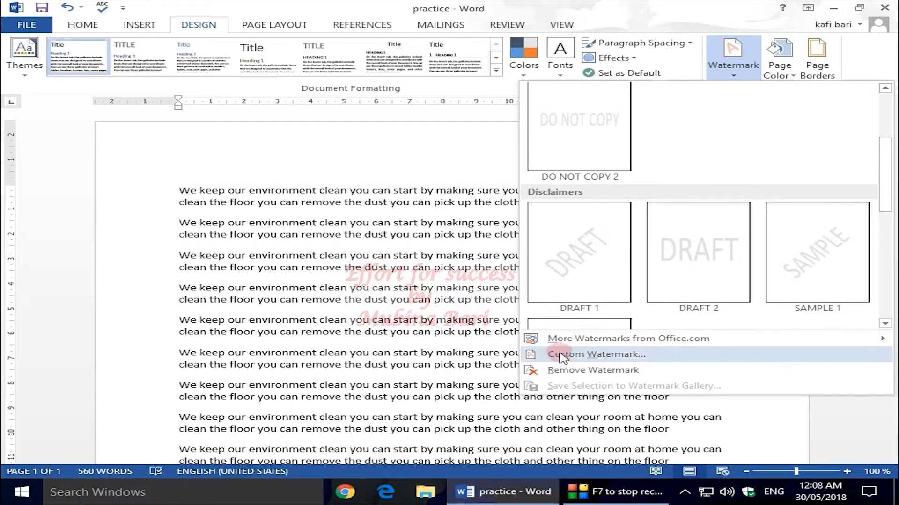
pyautogui.moveTo(566, 343)
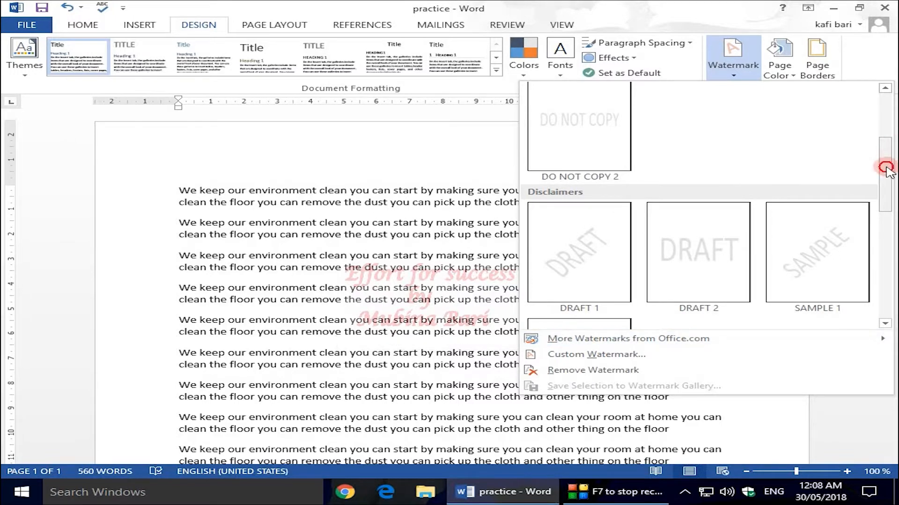
pyautogui.moveTo(884, 160); pyautogui.dragTo(884, 112)
pyautogui.click(583, 162)
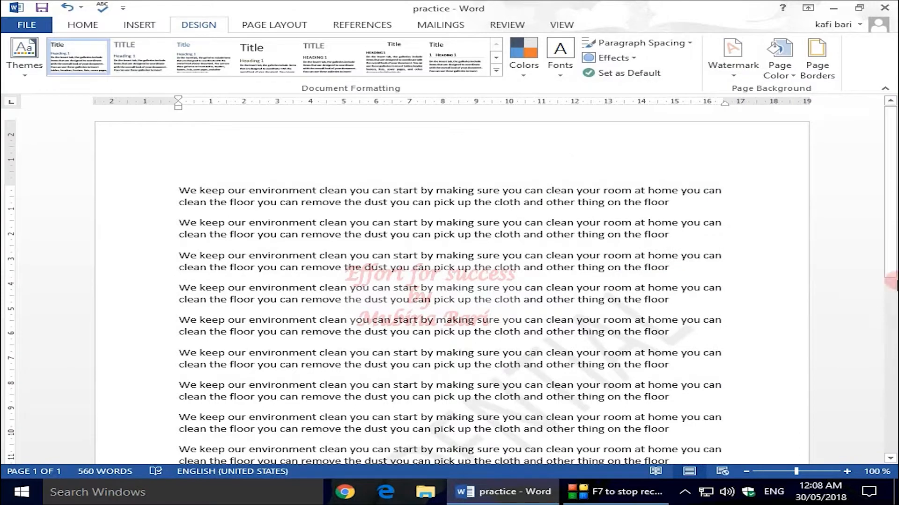
pyautogui.moveTo(890, 255); pyautogui.dragTo(888, 333)
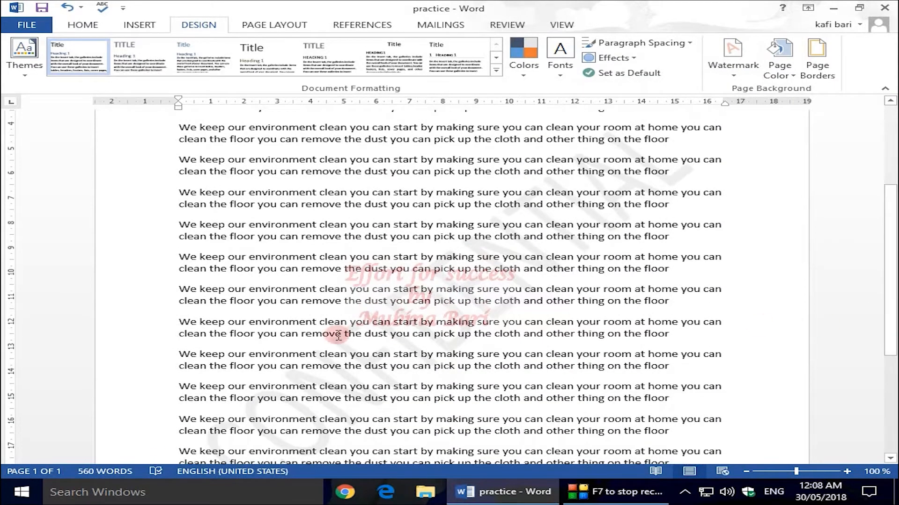
pyautogui.click(555, 231)
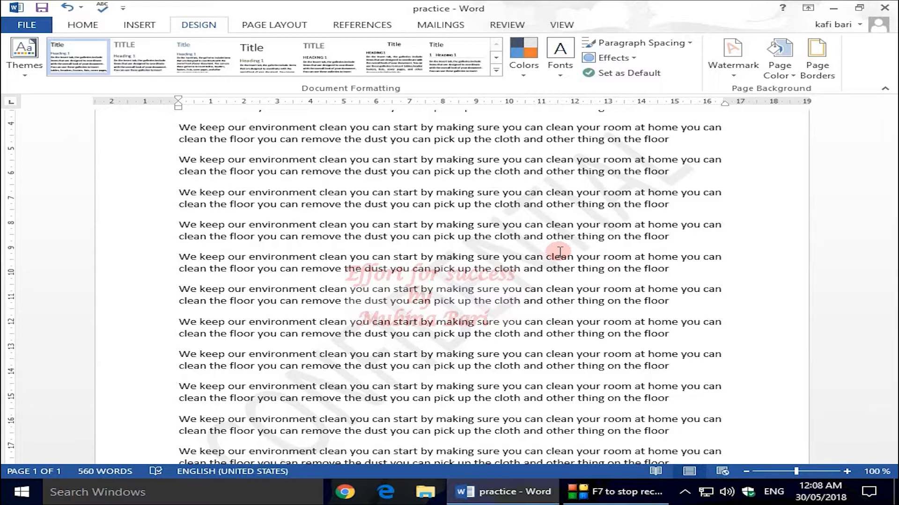
# - Open the custom watermark settings and replace the watermark text with "Effort for success"
pyautogui.click(733, 78)
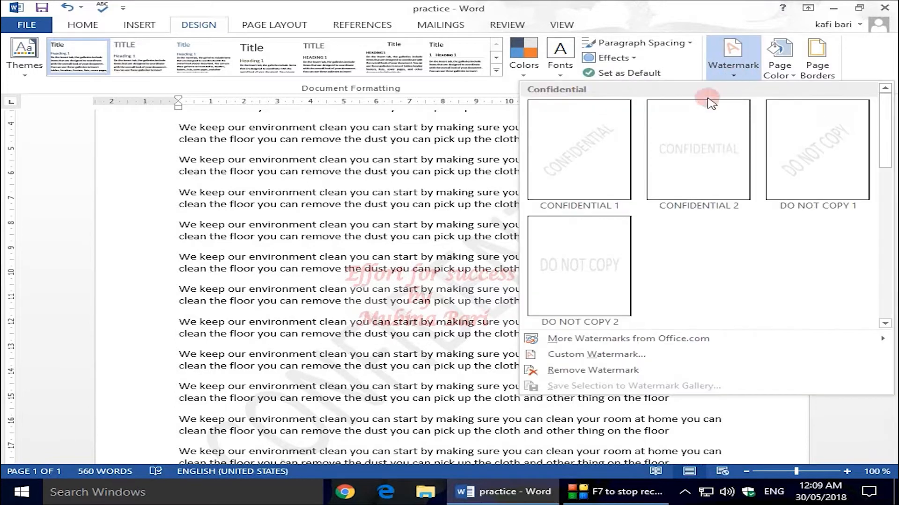
pyautogui.click(608, 357)
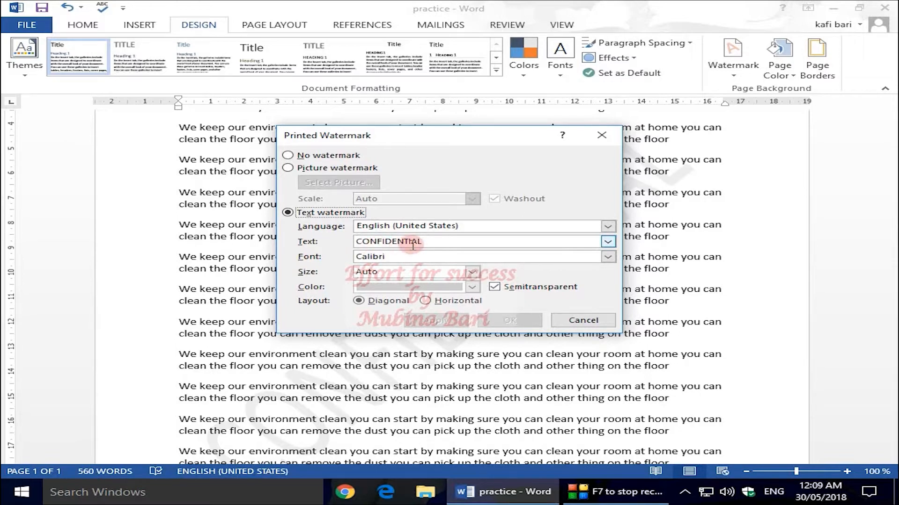
pyautogui.click(442, 242)
pyautogui.press('BackSpace')
pyautogui.press('BackSpace')
pyautogui.press('BackSpace')
pyautogui.press('BackSpace')
pyautogui.press('BackSpace')
pyautogui.press('BackSpace')
pyautogui.press('BackSpace')
pyautogui.press('BackSpace')
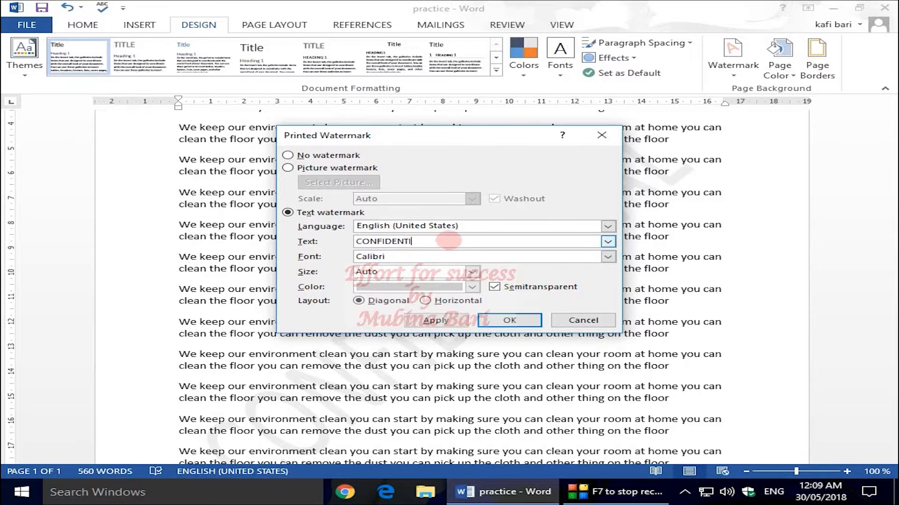
pyautogui.press('BackSpace')
pyautogui.press('BackSpace')
pyautogui.press('BackSpace')
pyautogui.press('BackSpace')
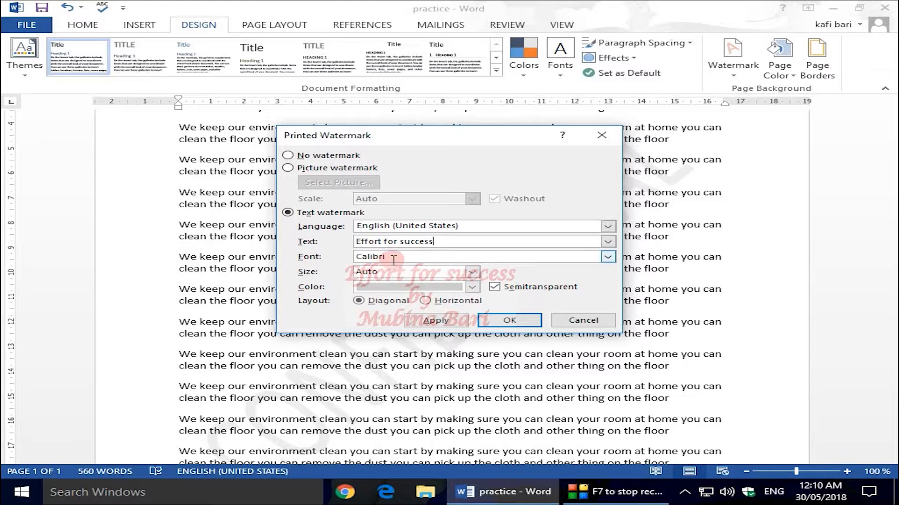
# - Look through the font and size choices available for the text watermark
pyautogui.click(608, 257)
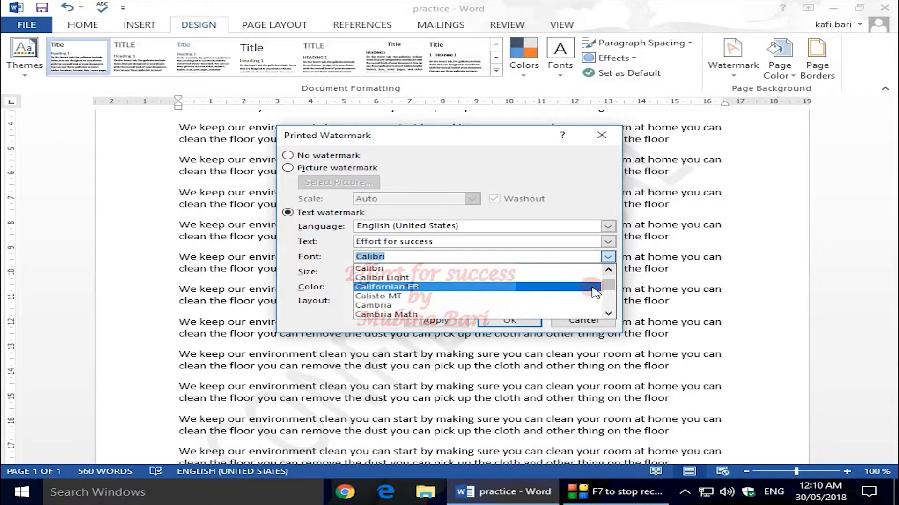
pyautogui.click(609, 257)
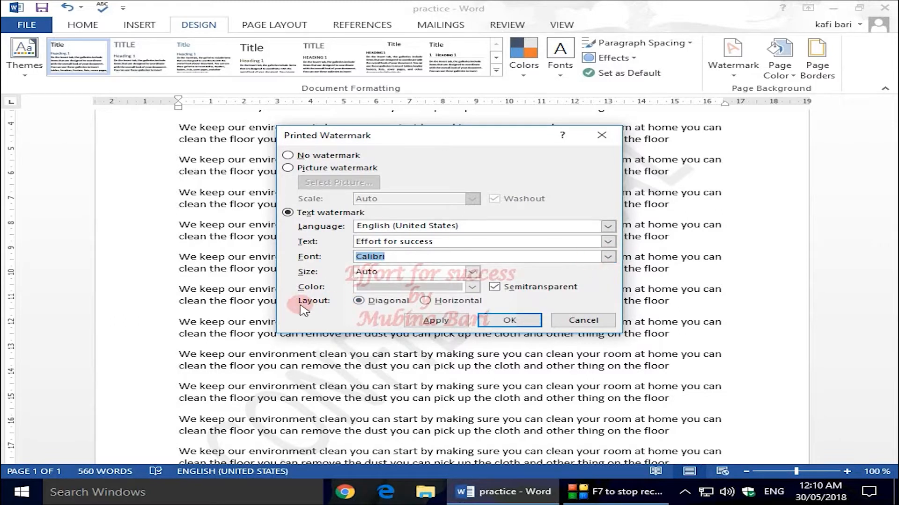
pyautogui.click(473, 273)
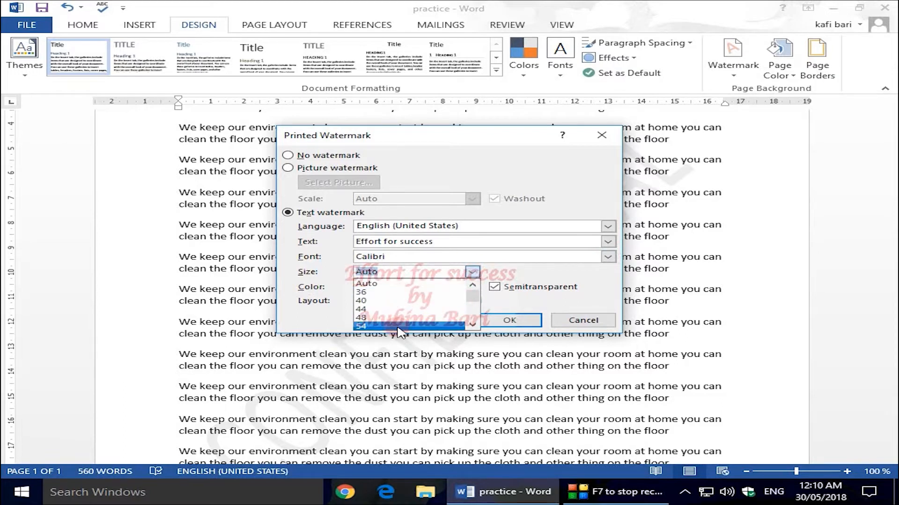
pyautogui.click(473, 272)
pyautogui.click(309, 294)
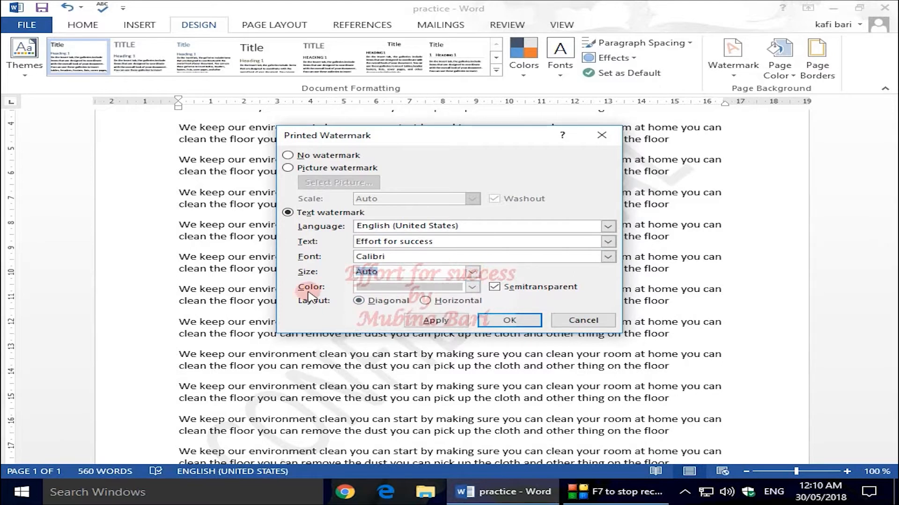
# - Set the text watermark's color to a blue theme shade and apply the watermark to the document
pyautogui.click(472, 287)
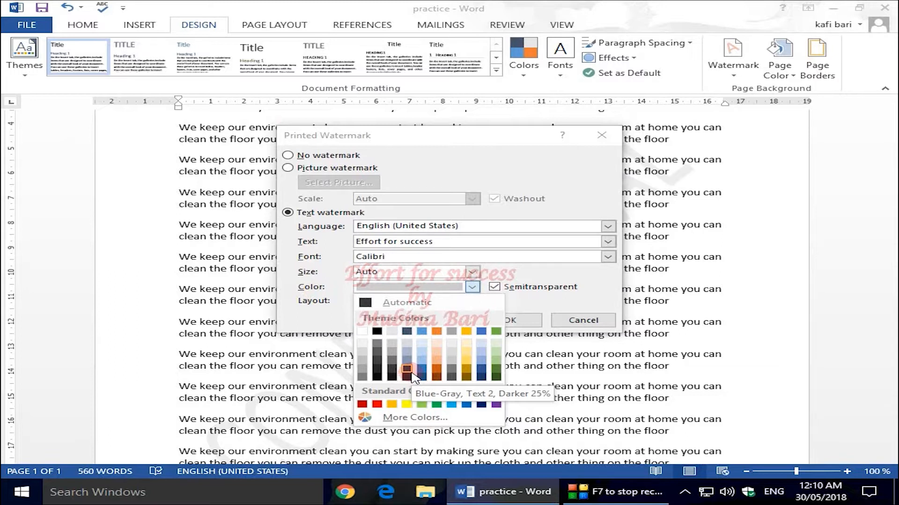
pyautogui.click(481, 361)
pyautogui.click(506, 322)
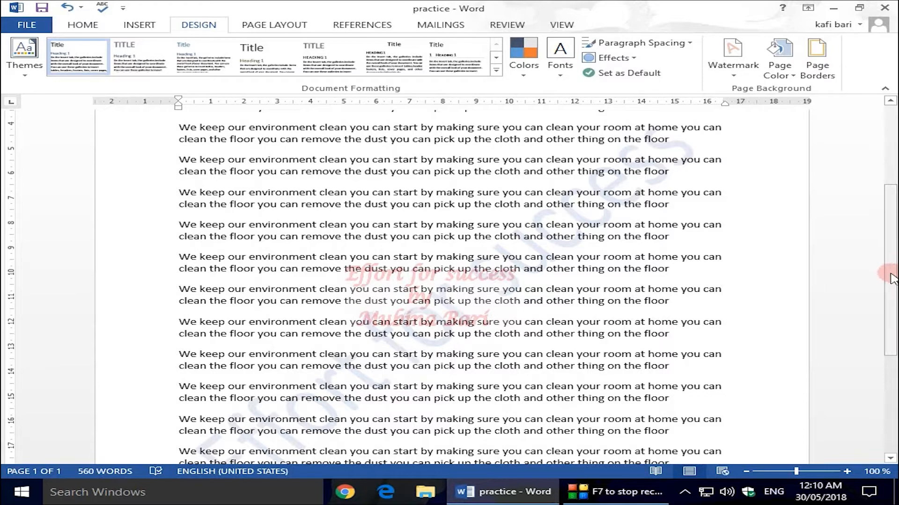
pyautogui.moveTo(890, 270); pyautogui.dragTo(870, 213)
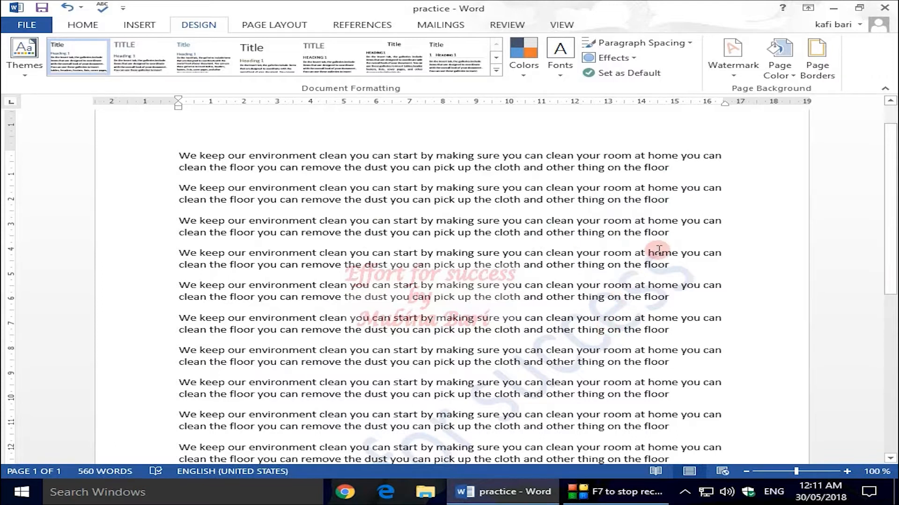
# - Switch the custom watermark to a picture watermark and browse for its picture from a file
pyautogui.click(734, 78)
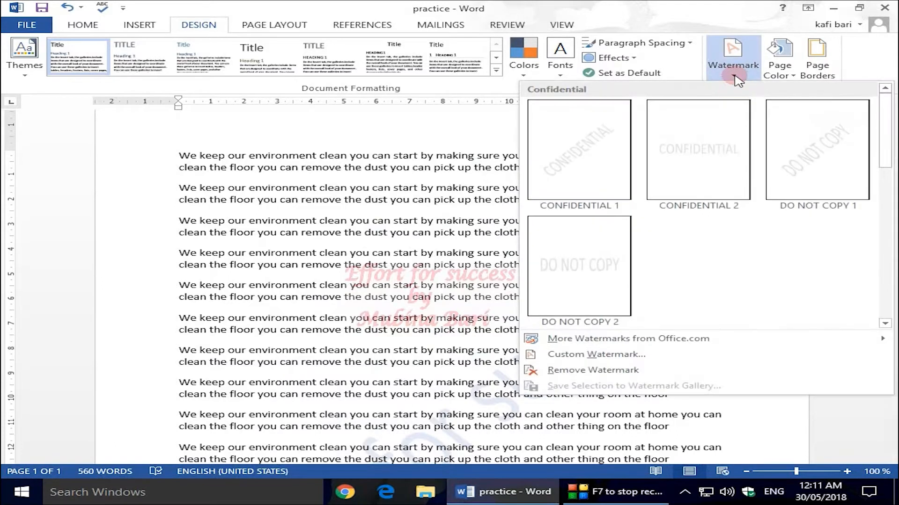
pyautogui.click(608, 359)
pyautogui.click(315, 214)
pyautogui.click(289, 213)
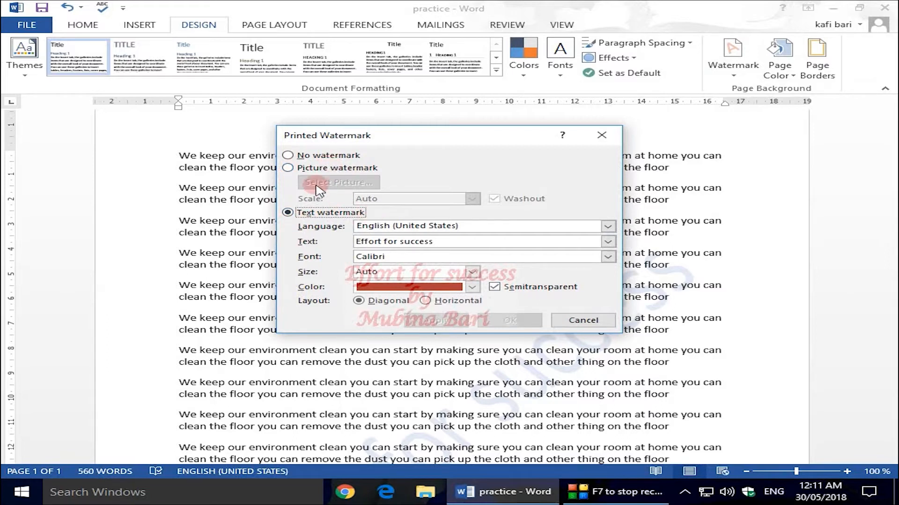
pyautogui.click(289, 168)
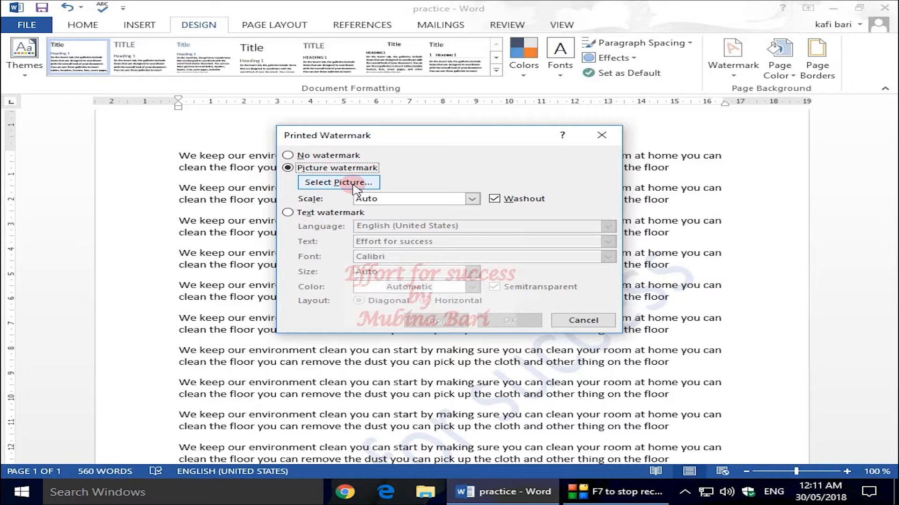
pyautogui.click(338, 182)
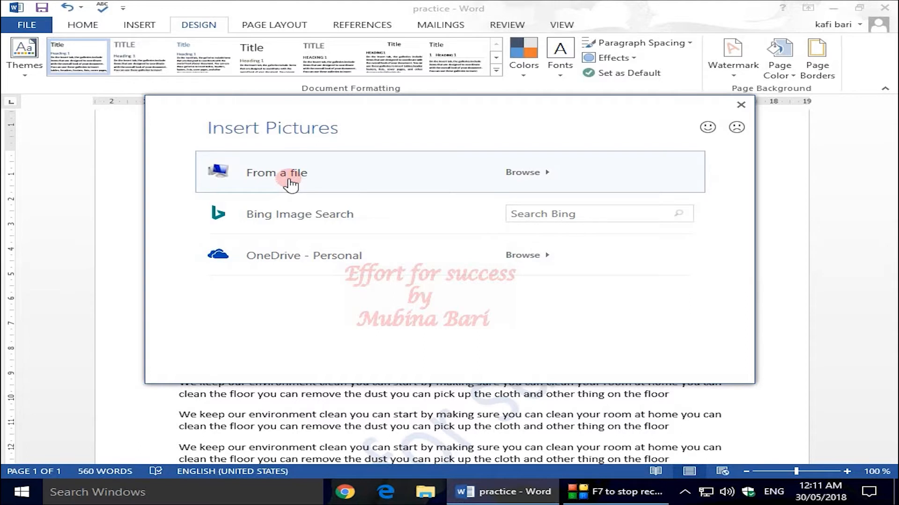
pyautogui.click(324, 180)
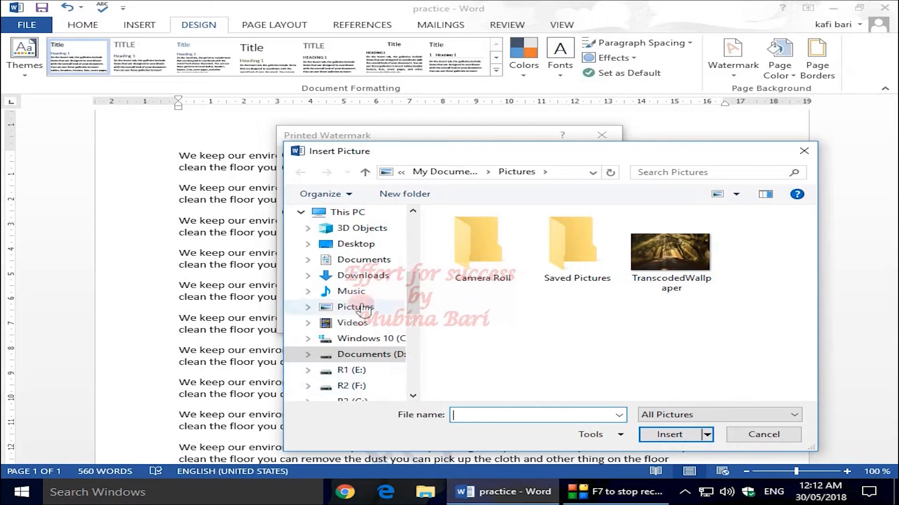
# - Insert the picture "f profil p" from the Desktop's art folder and apply it as the watermark
pyautogui.click(369, 244)
pyautogui.click(369, 246)
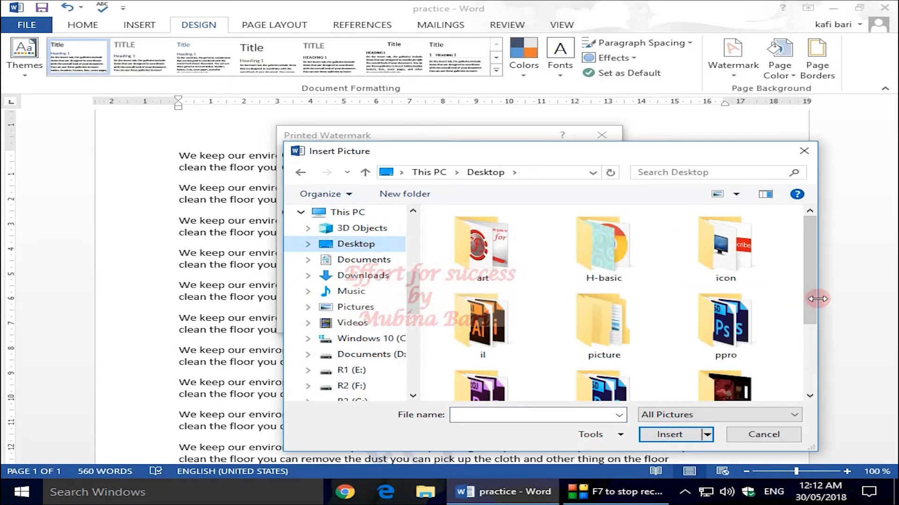
pyautogui.click(492, 256)
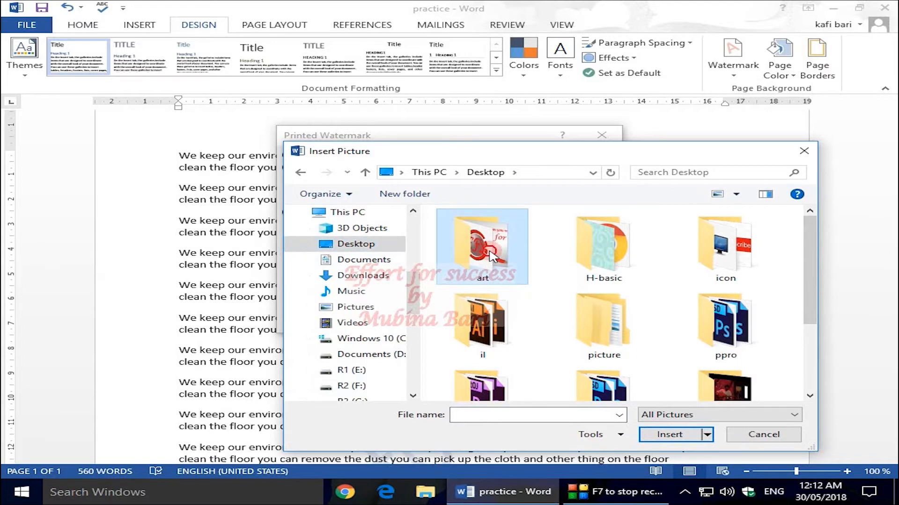
pyautogui.doubleClick(491, 256)
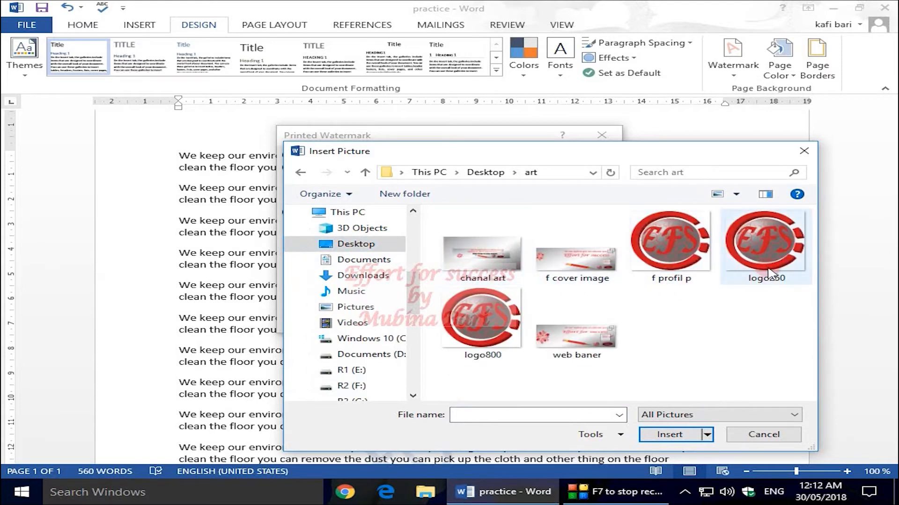
pyautogui.click(673, 261)
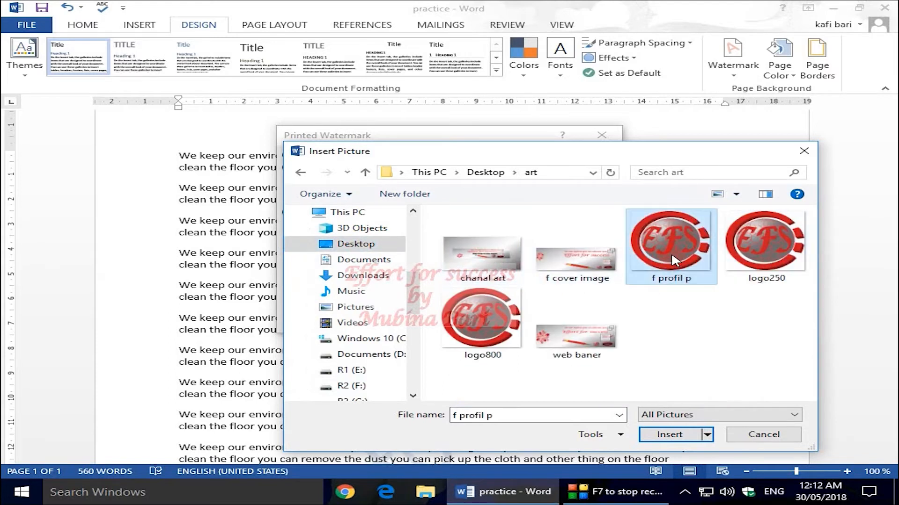
pyautogui.click(680, 435)
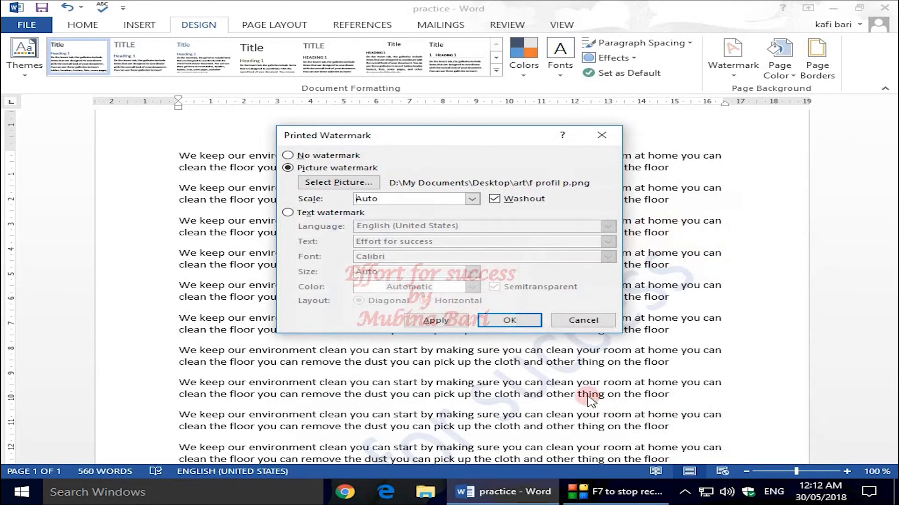
pyautogui.click(518, 321)
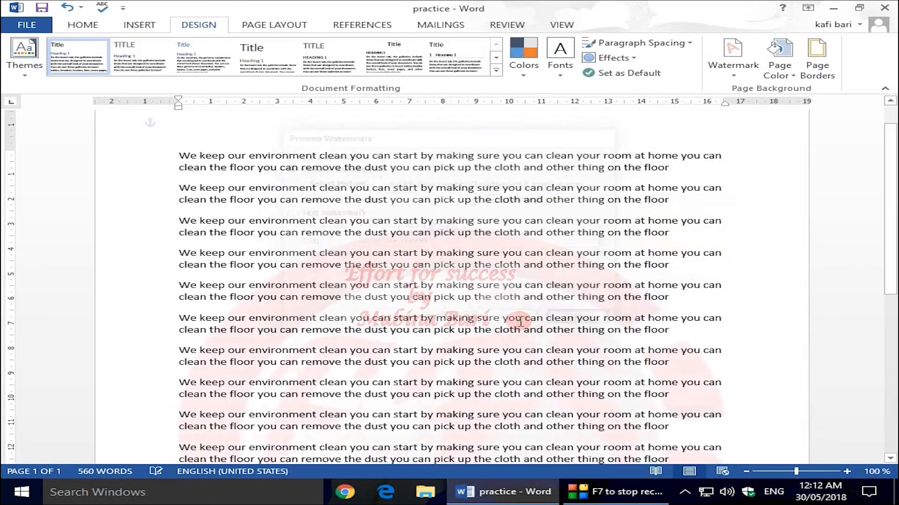
pyautogui.moveTo(893, 229); pyautogui.dragTo(893, 366)
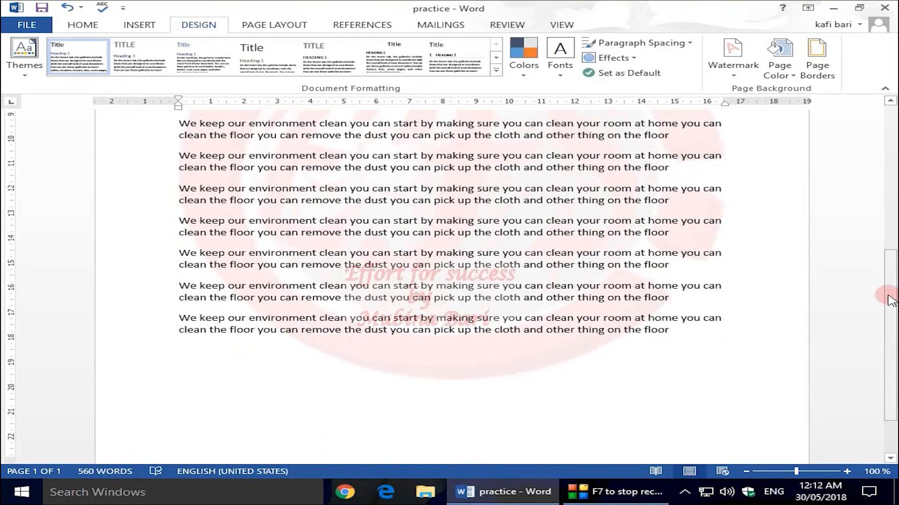
pyautogui.moveTo(889, 331); pyautogui.dragTo(892, 213)
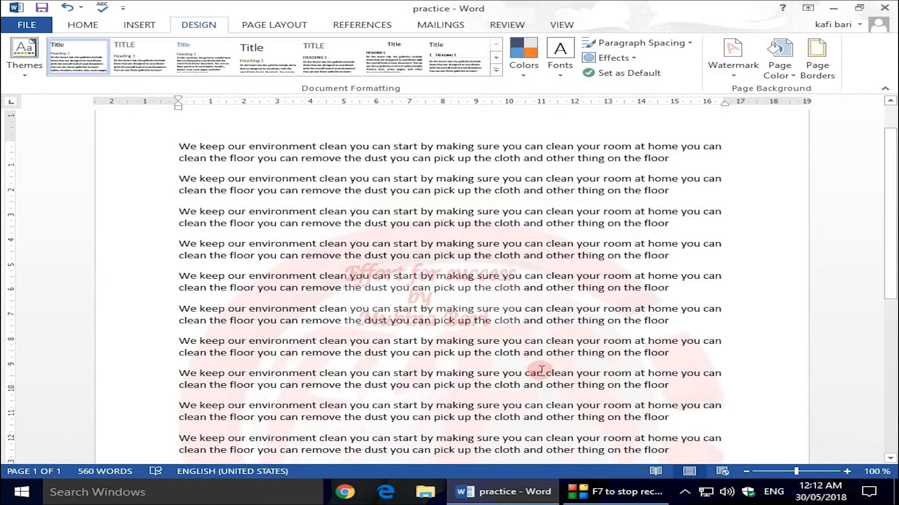
# - Remove the picture watermark from the document
pyautogui.moveTo(892, 263); pyautogui.dragTo(895, 215)
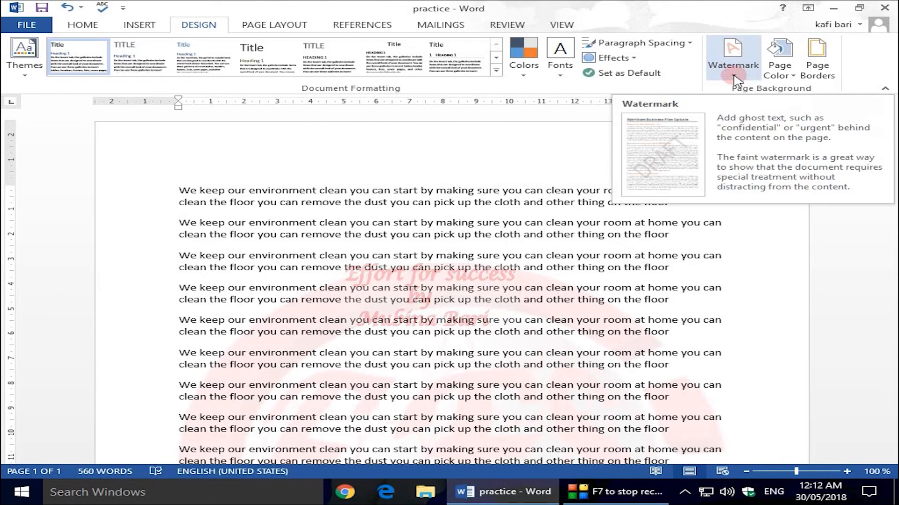
pyautogui.click(734, 75)
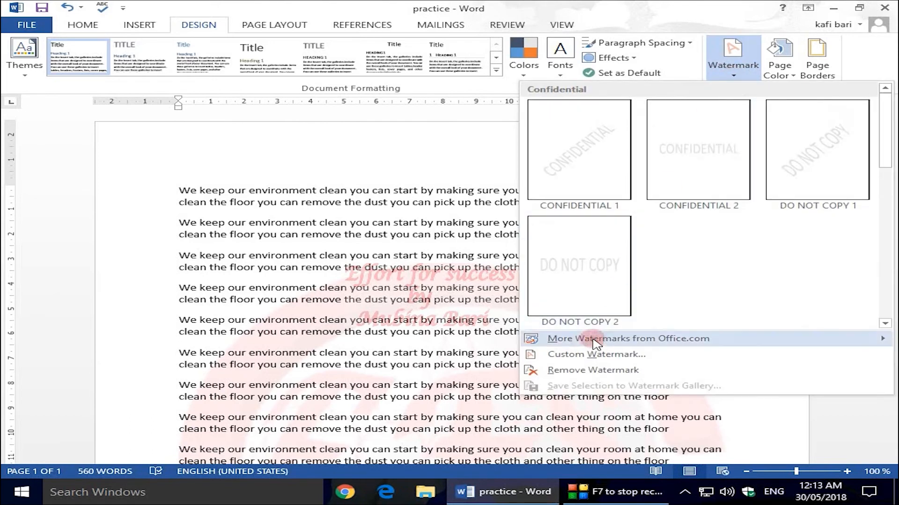
pyautogui.click(606, 371)
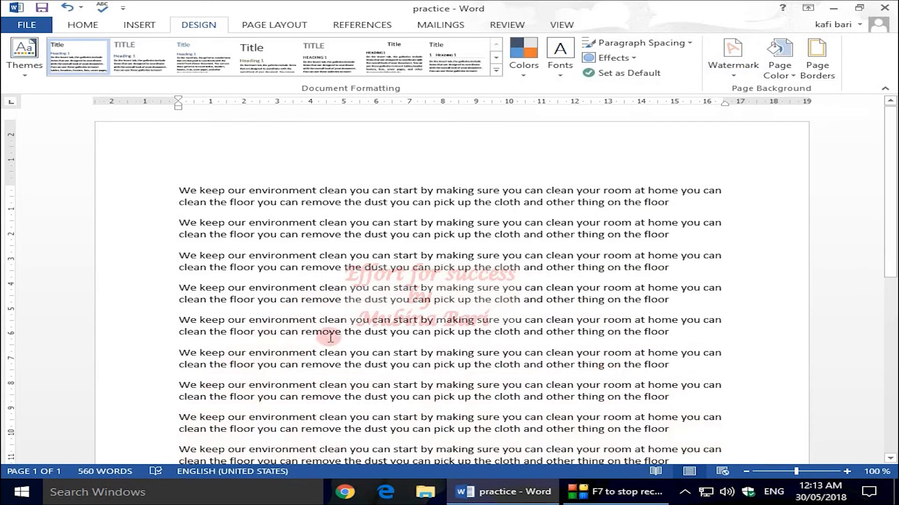